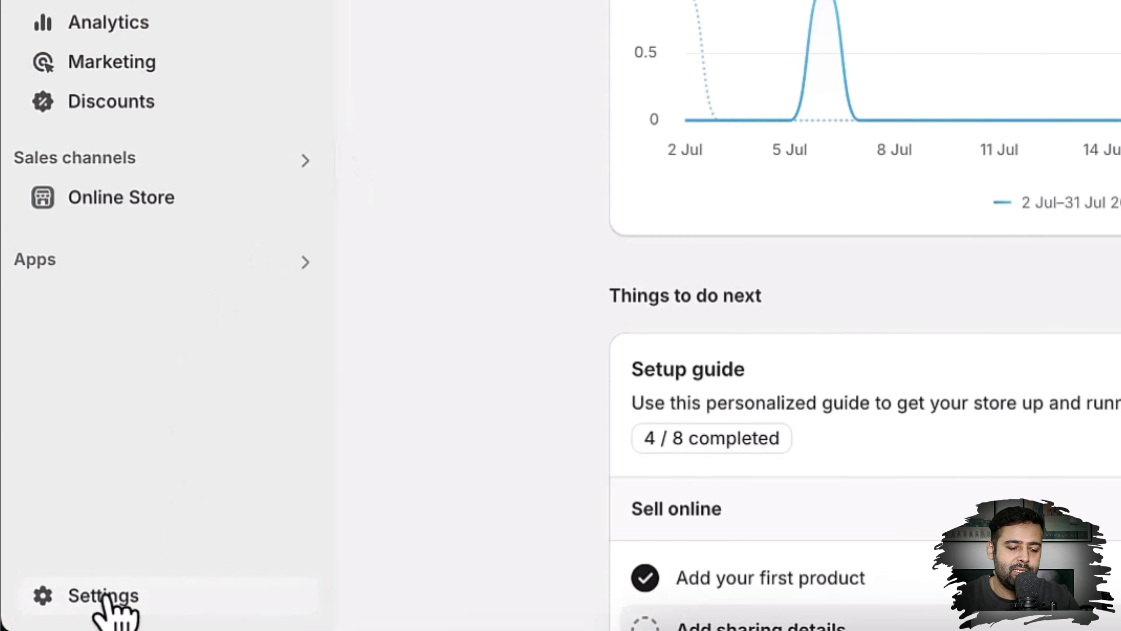
- Open the samwebdev store's Transfer store ownership form from Settings > Users and permissions
click(62, 617)
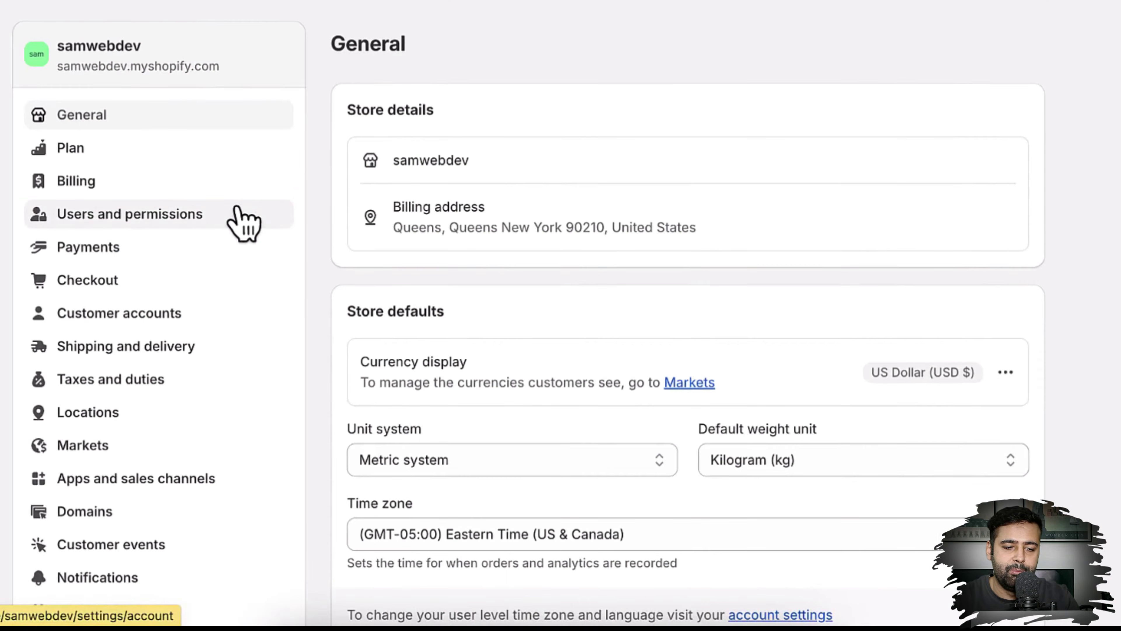
click(237, 211)
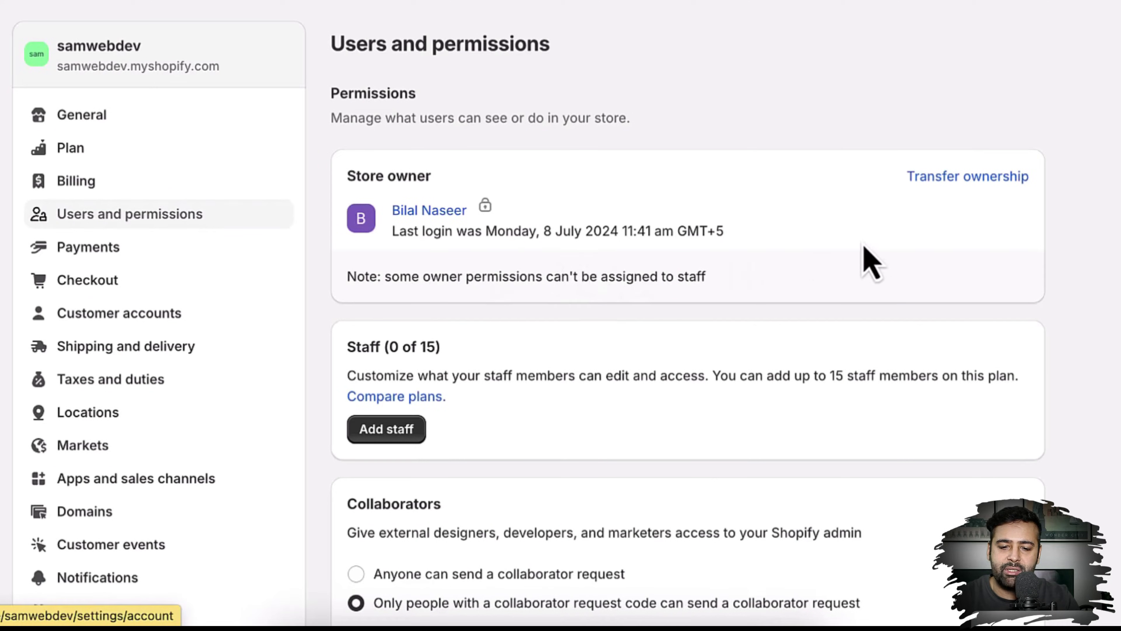
click(973, 177)
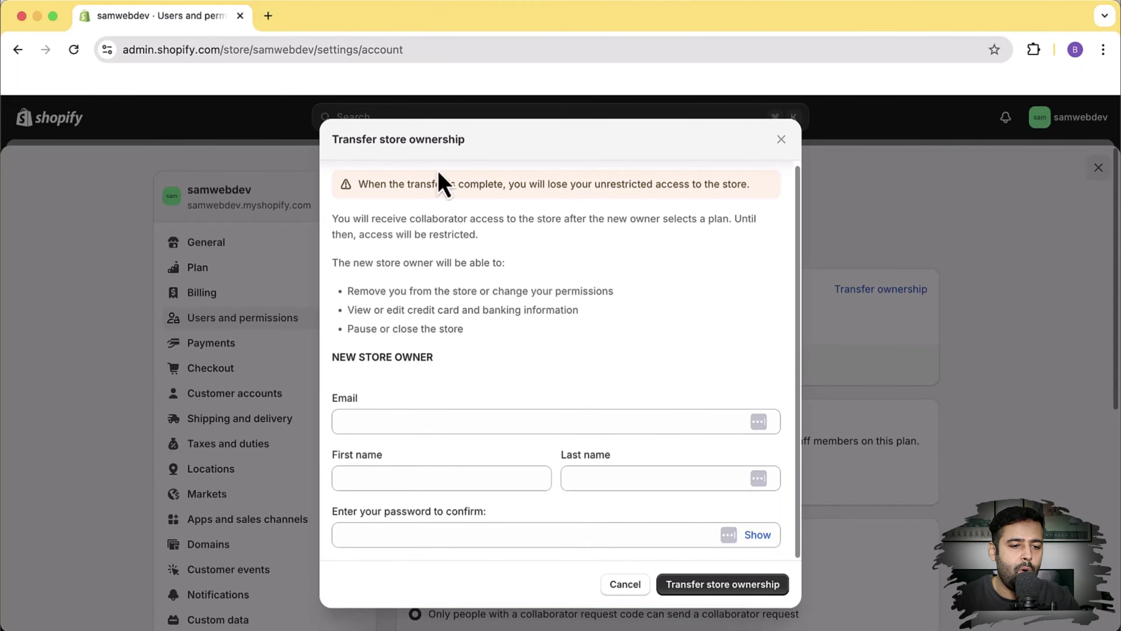
- In a new tab, search Google for 'shopify partners login' and open the Shopify Partners result
click(269, 16)
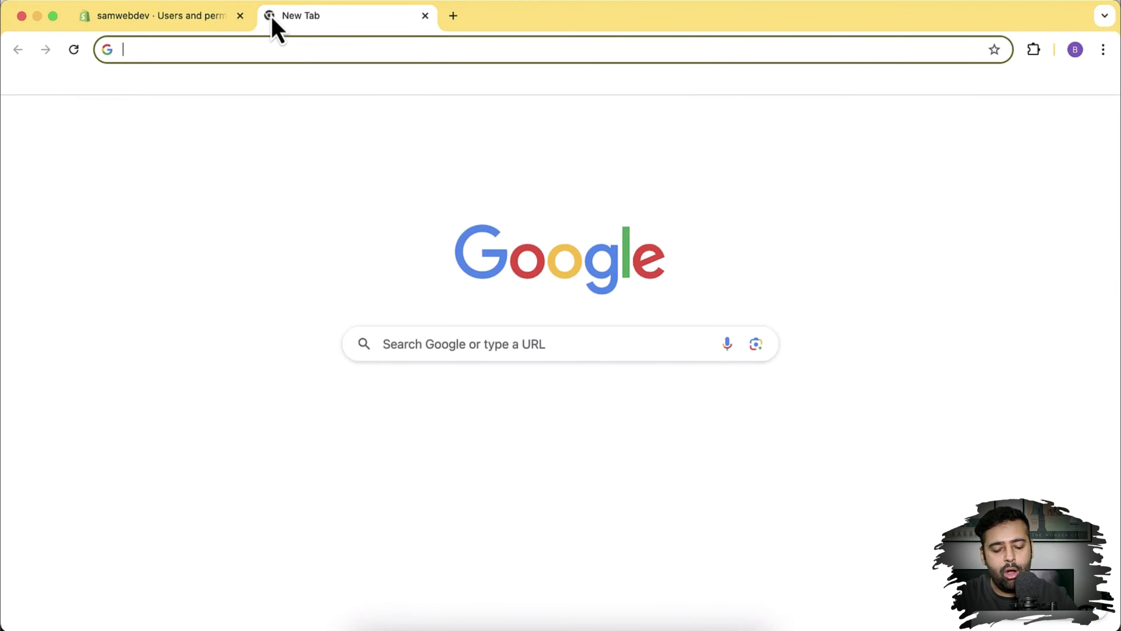
text(Shopify partner)
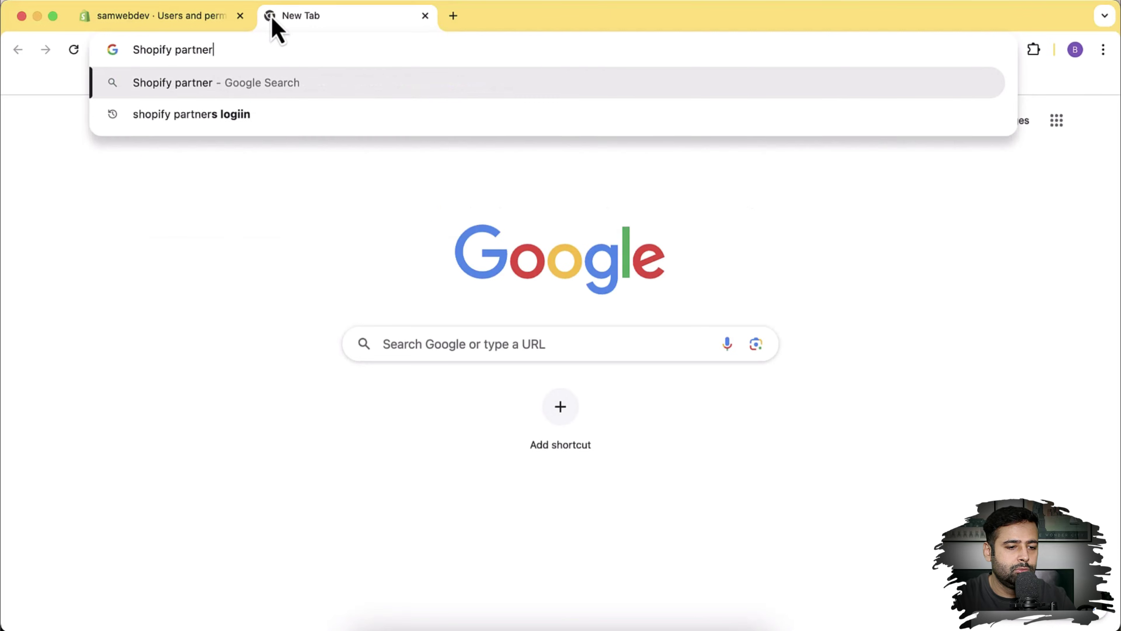
key(Down)
key(Down)
key(Return)
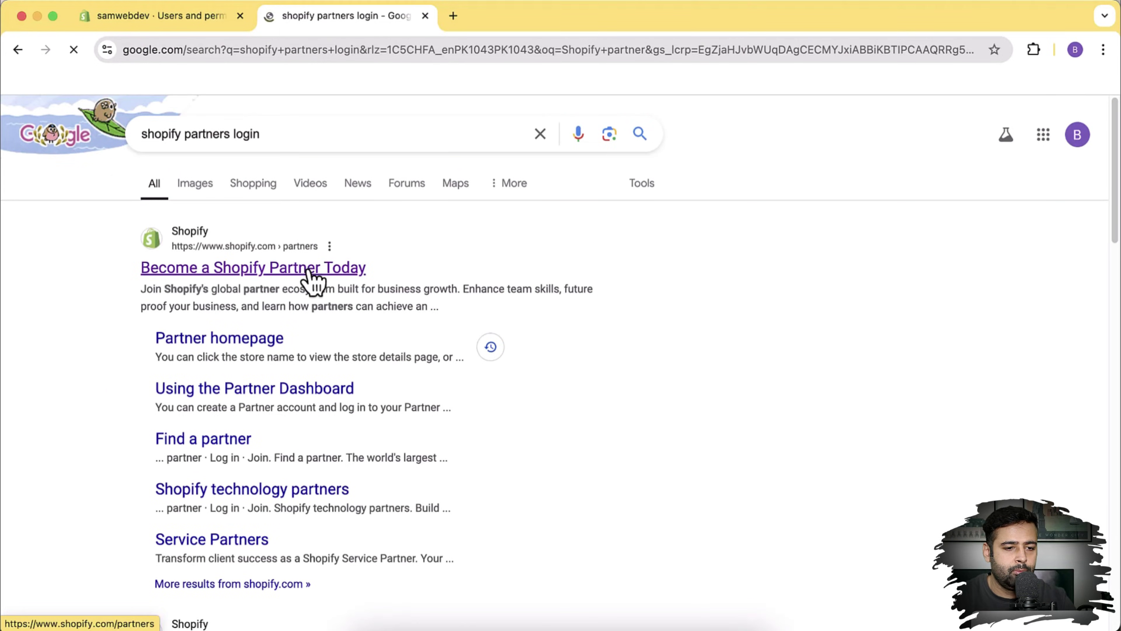
click(310, 270)
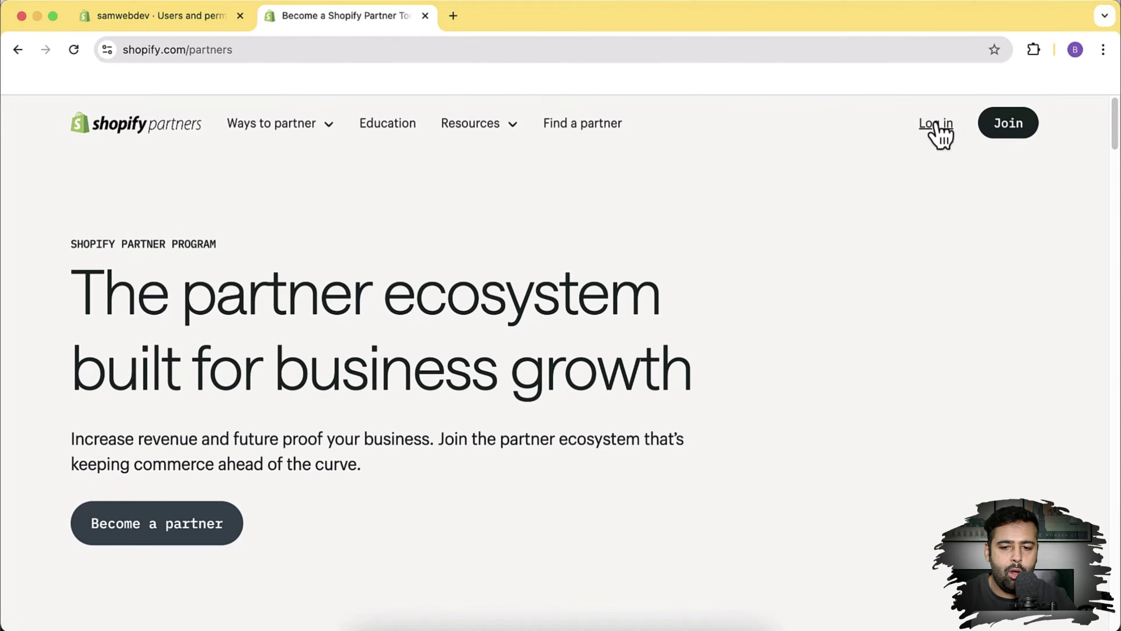
- Log in to Shopify Partners with the first listed account and view all development stores
click(935, 123)
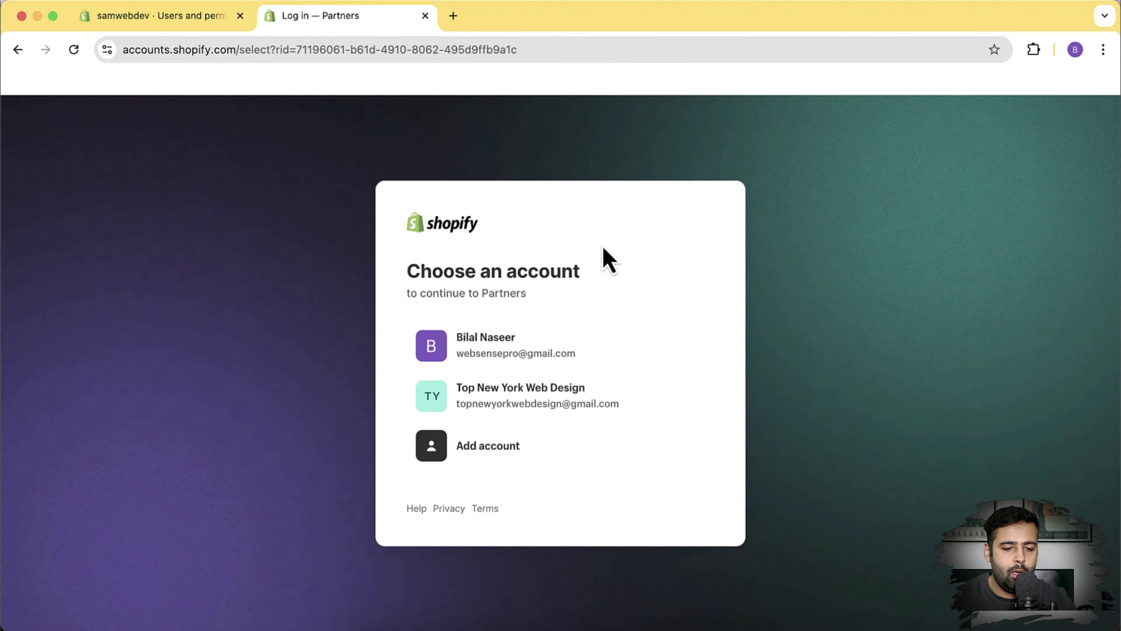
click(608, 354)
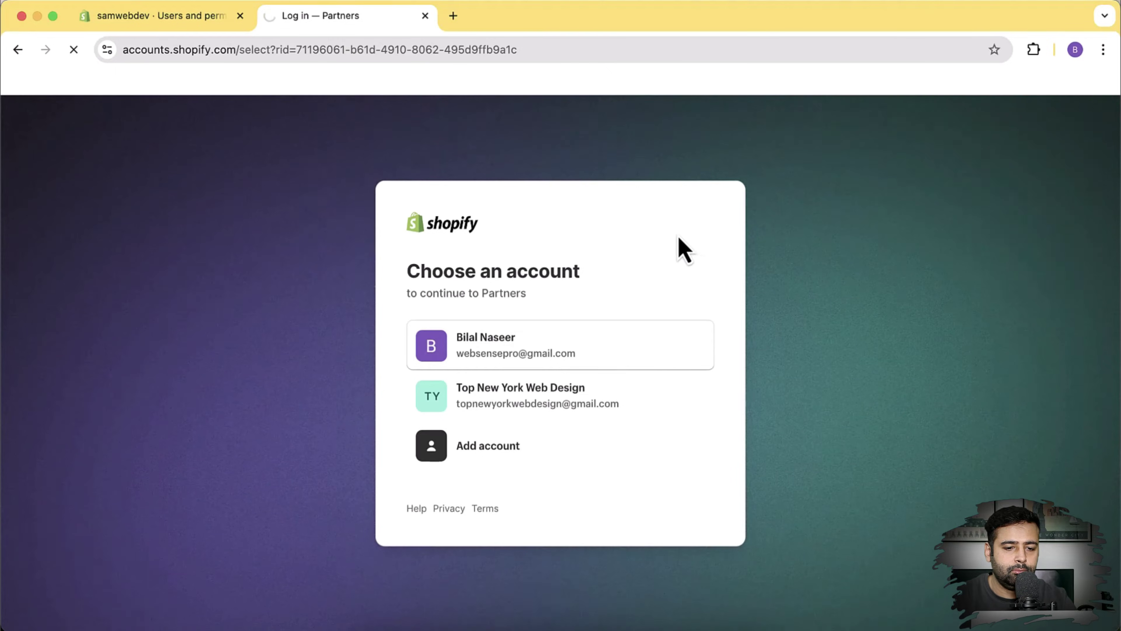
scroll(766, 249, down, 8)
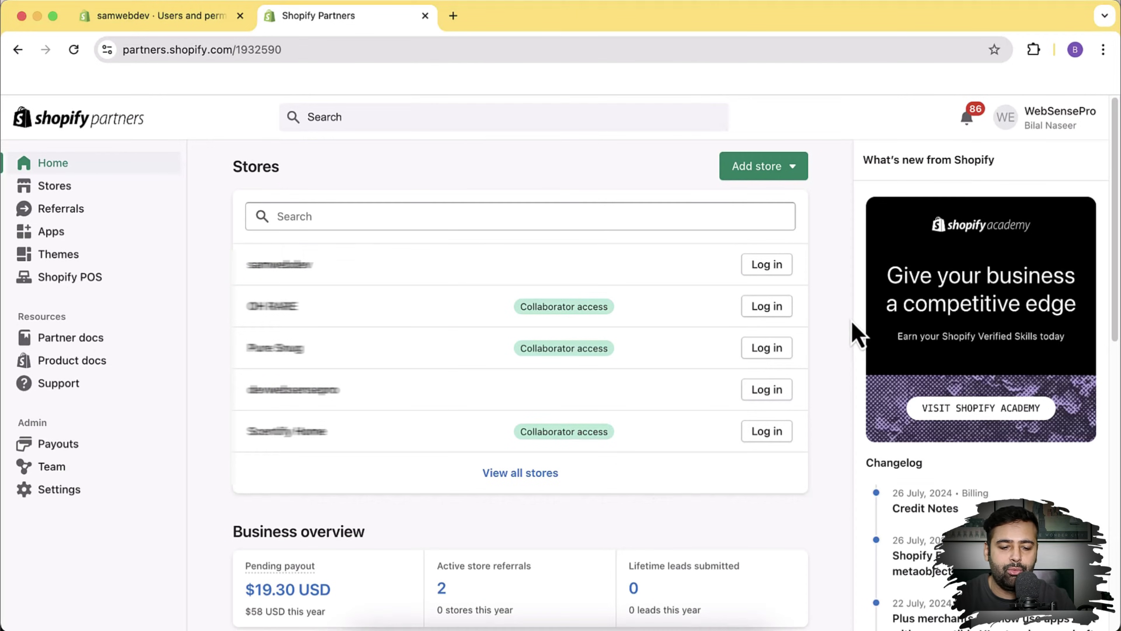
click(531, 480)
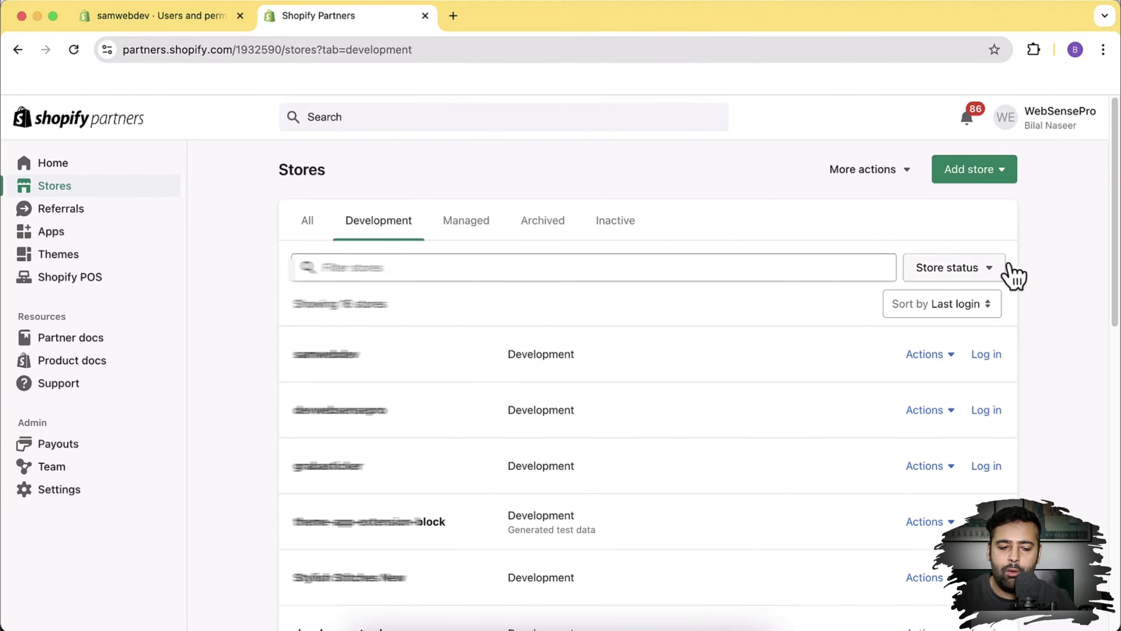
scroll(1011, 285, down, 15)
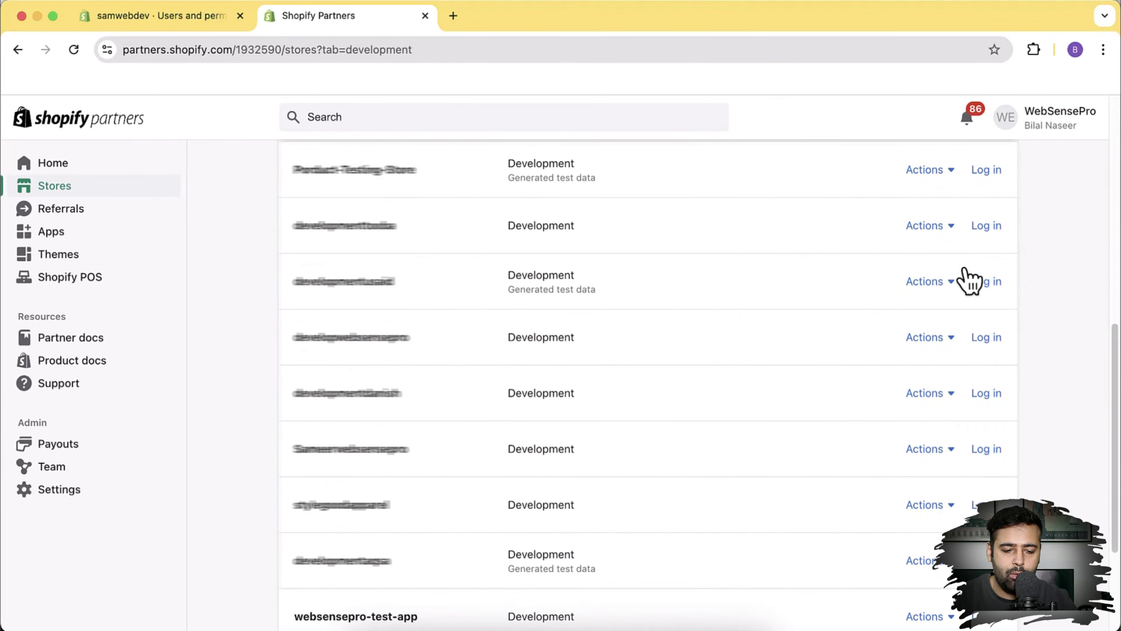
scroll(781, 357, up, 10)
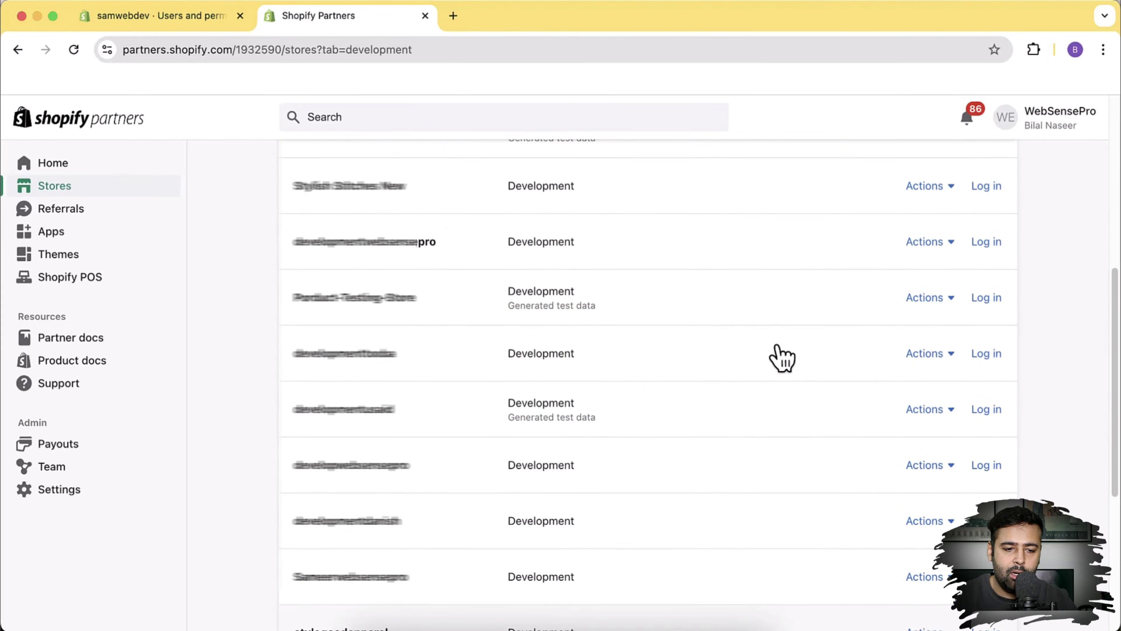
scroll(781, 358, up, 3)
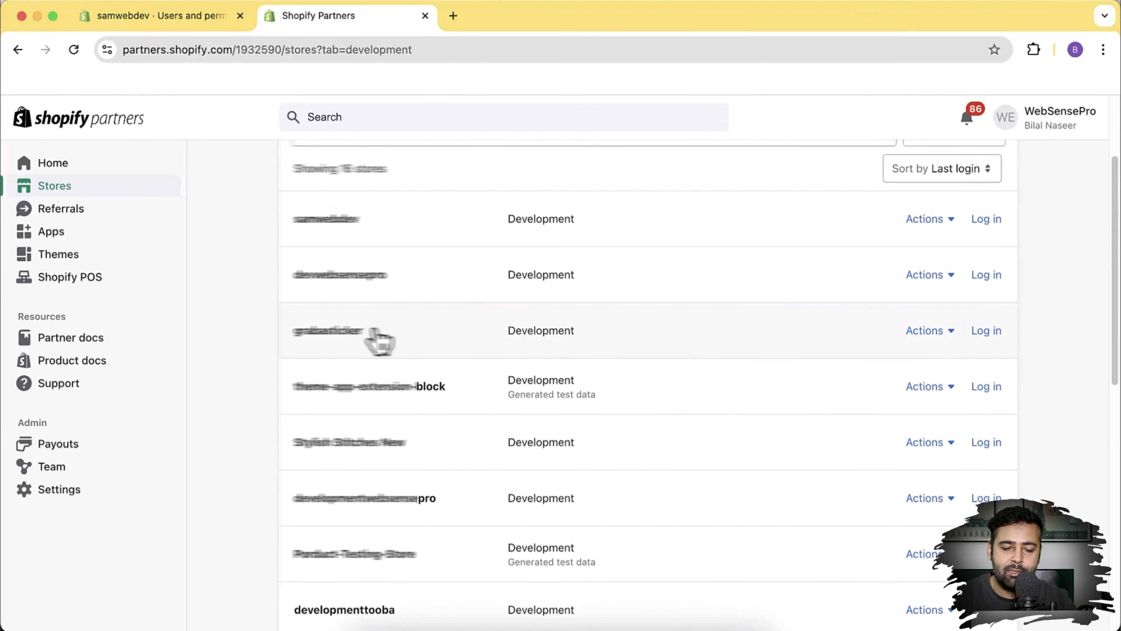
- Launch grabasticker's Transfer ownership form in admin, then go back to its Partners page
click(348, 337)
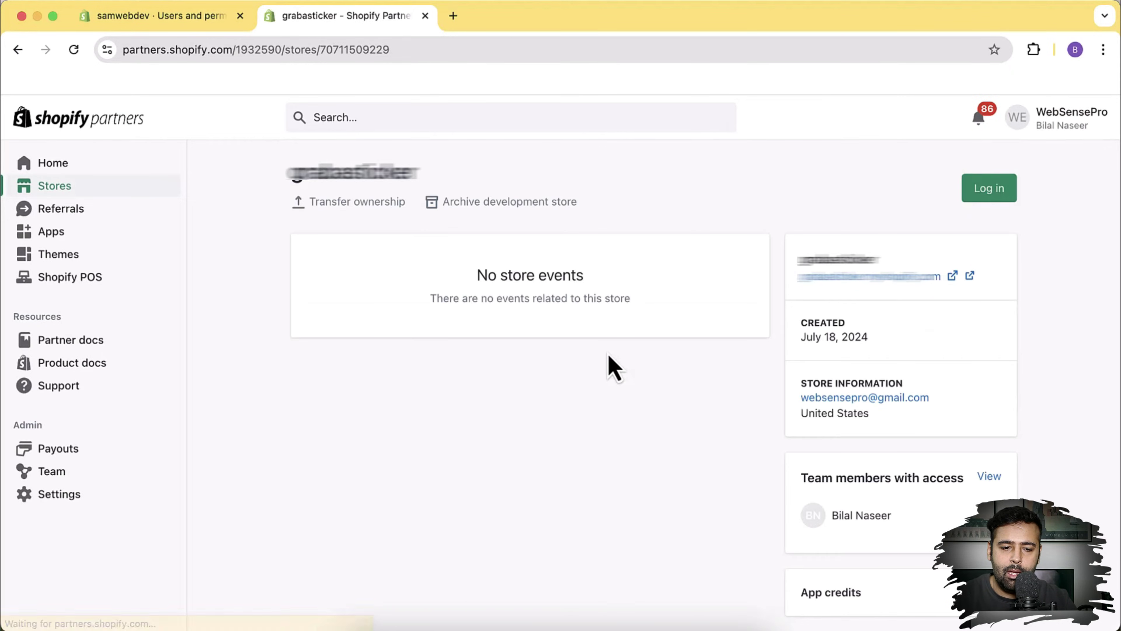
click(350, 211)
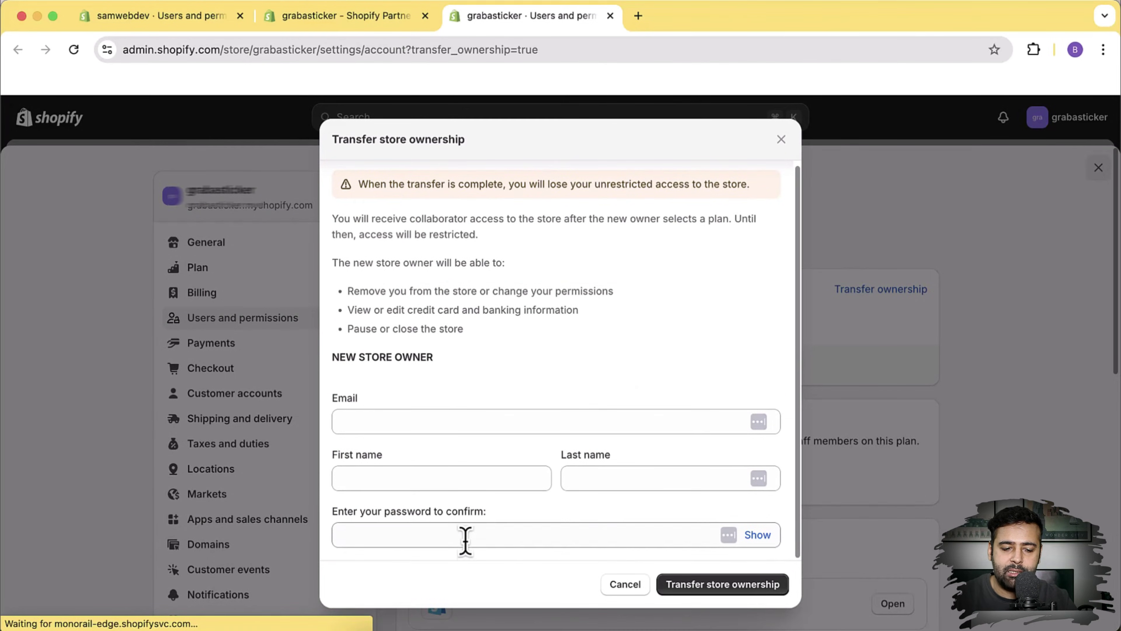
click(390, 20)
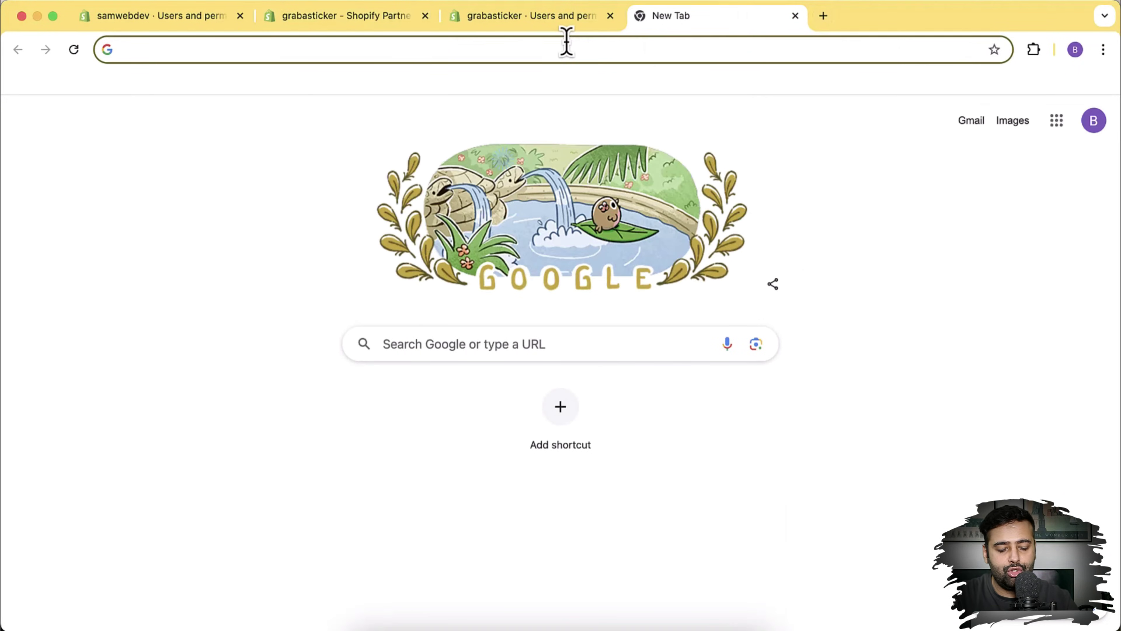
- Open the autocompleted devwebsensepro store address and enter the store password to reach its homepage
text(dev)
key(Return)
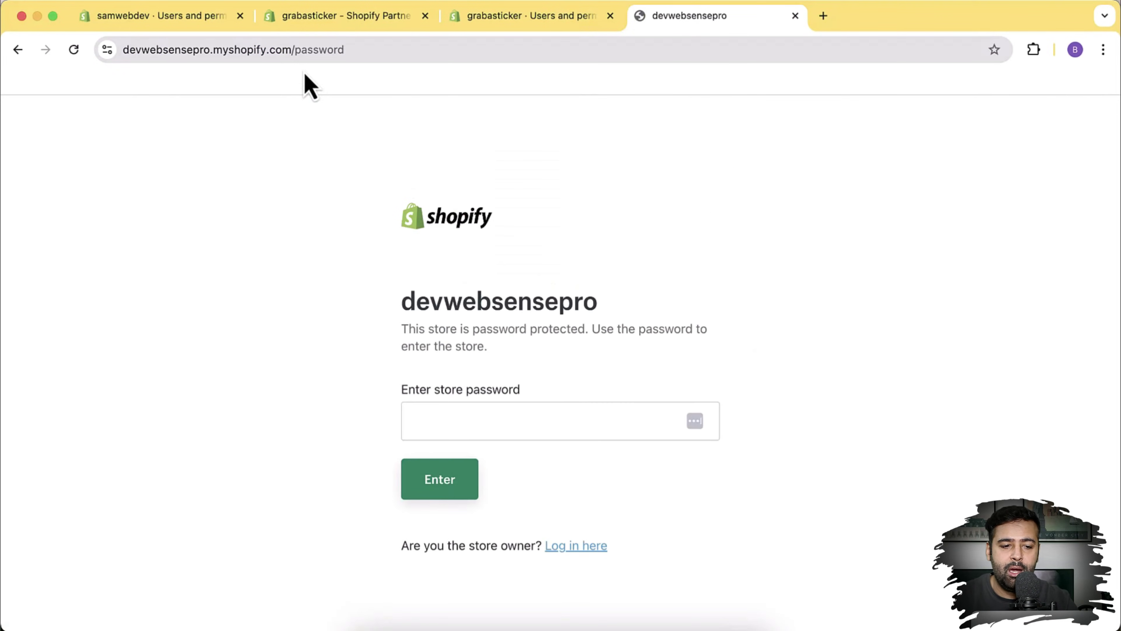
click(477, 432)
text(••••••)
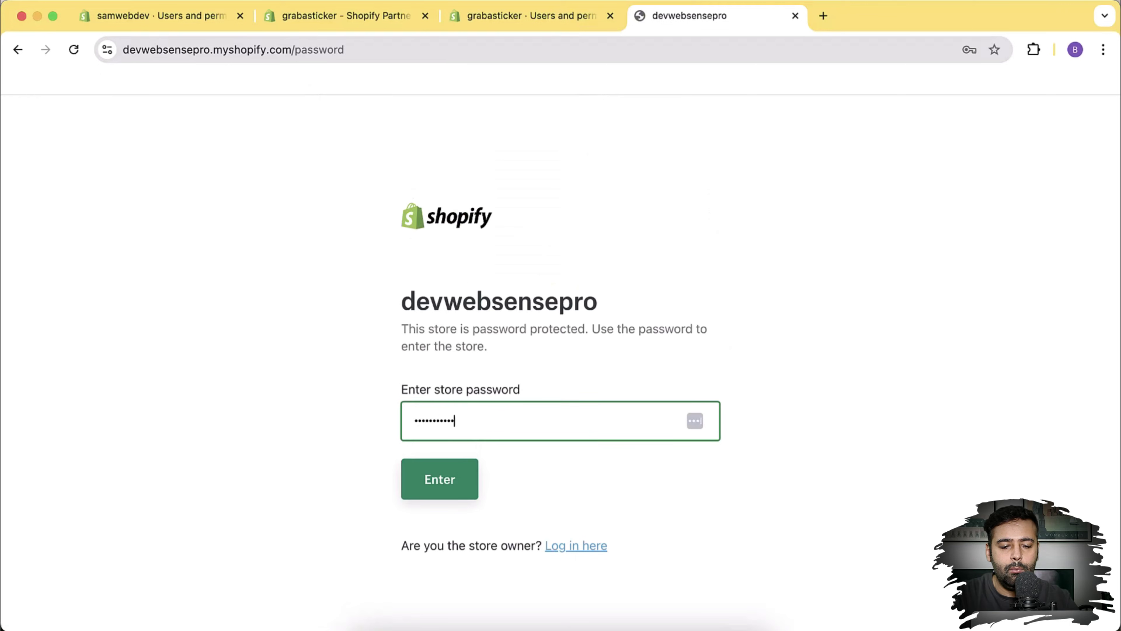
key(Return)
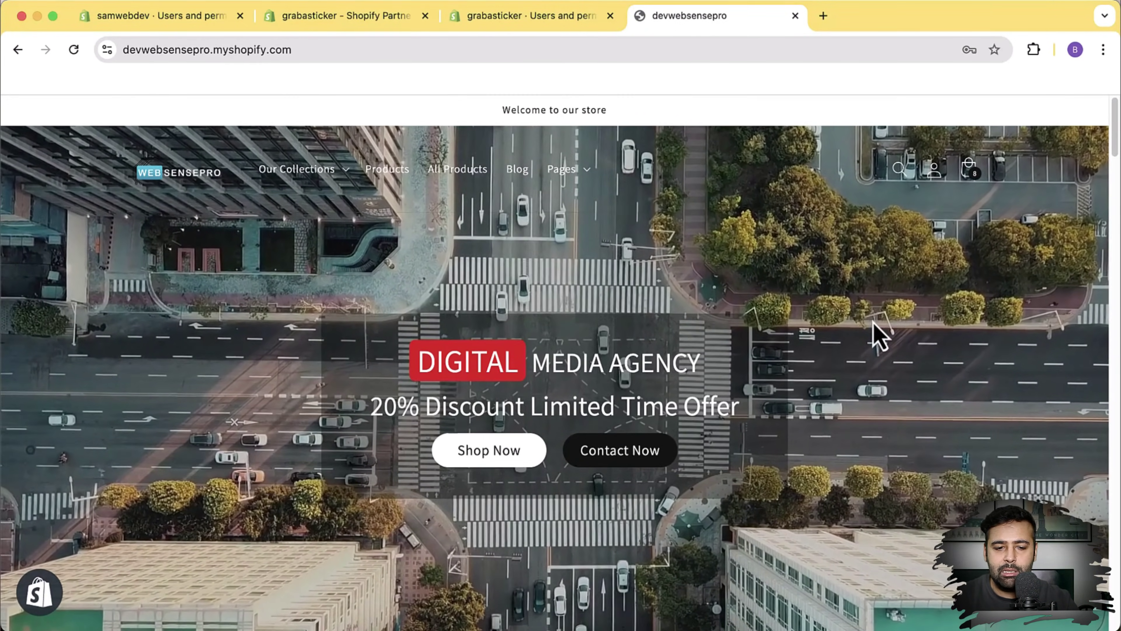
scroll(825, 233, down, 3)
scroll(743, 306, up, 3)
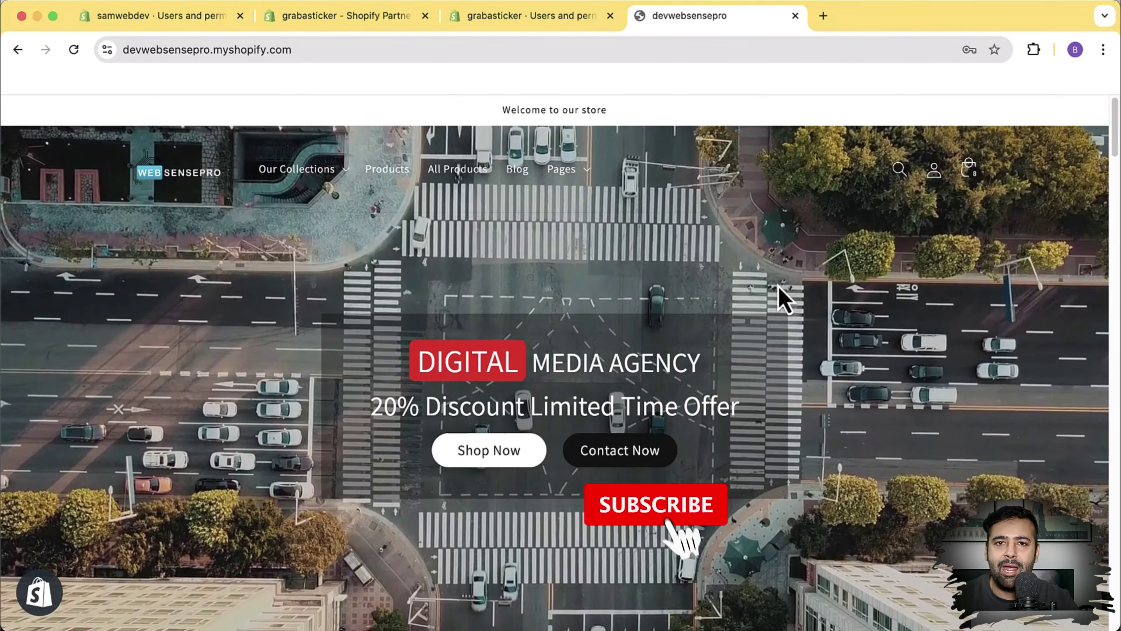
scroll(765, 327, down, 10)
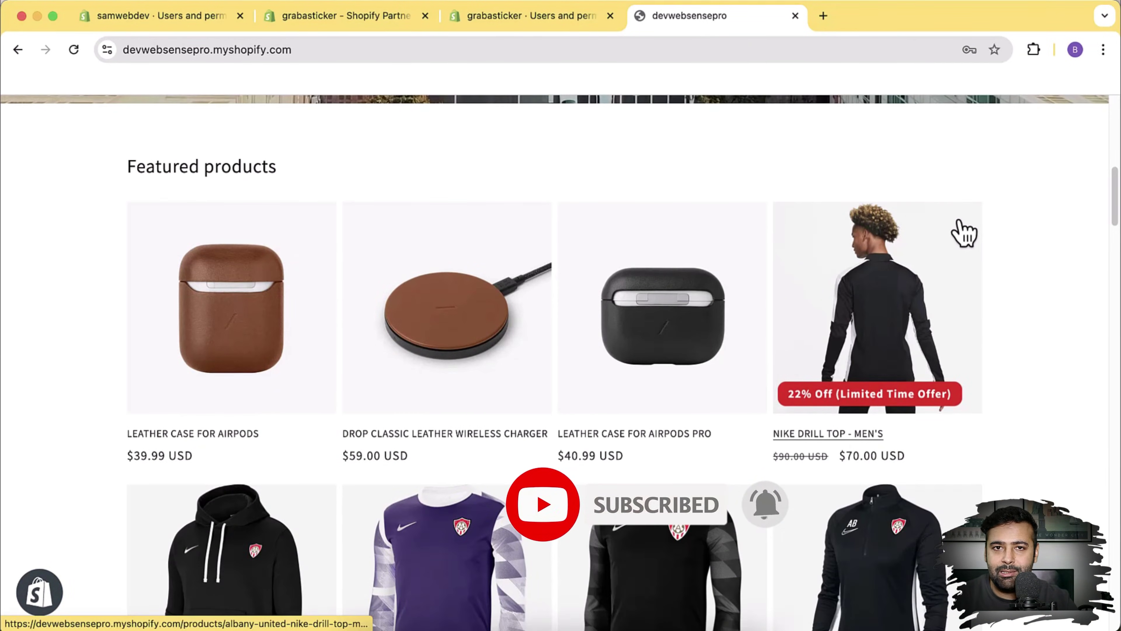
scroll(1014, 220, down, 5)
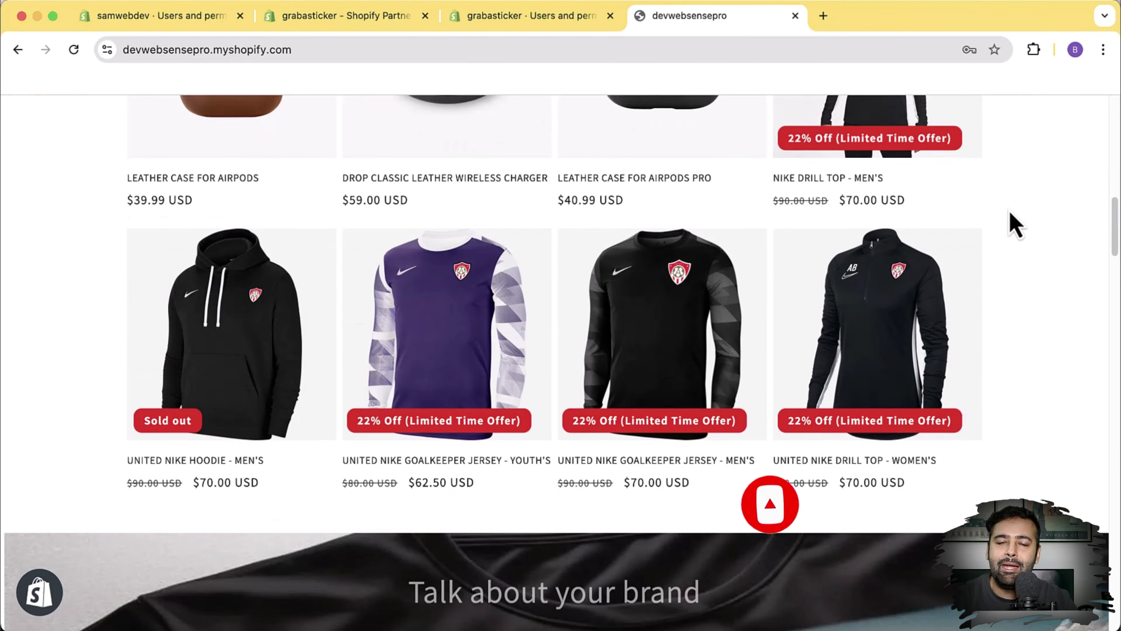
scroll(1012, 221, down, 12)
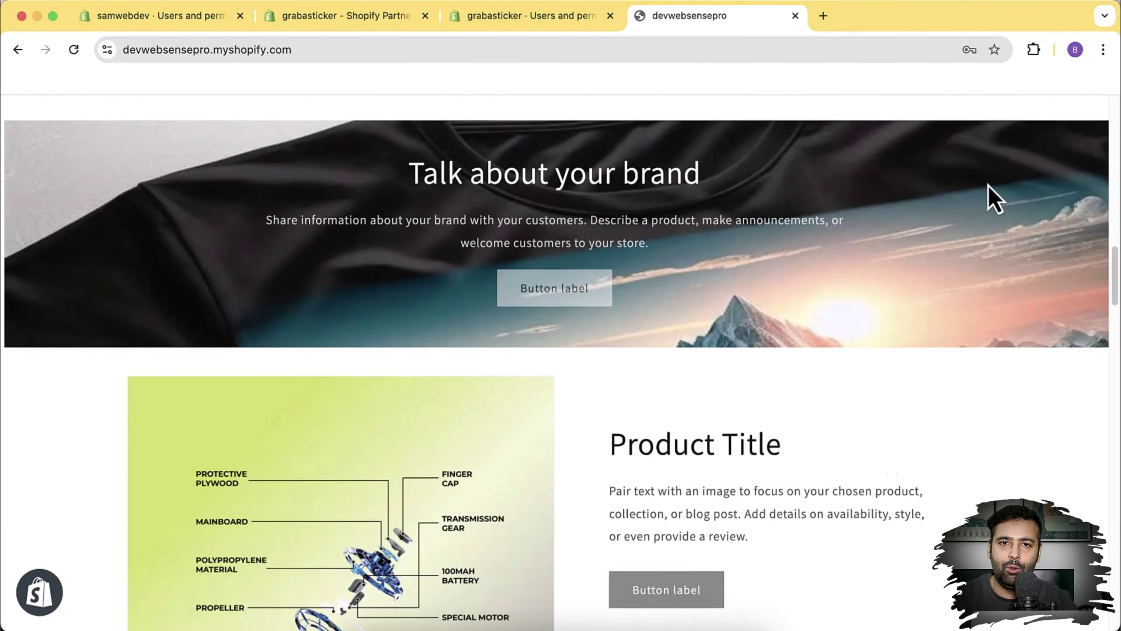
scroll(967, 254, down, 10)
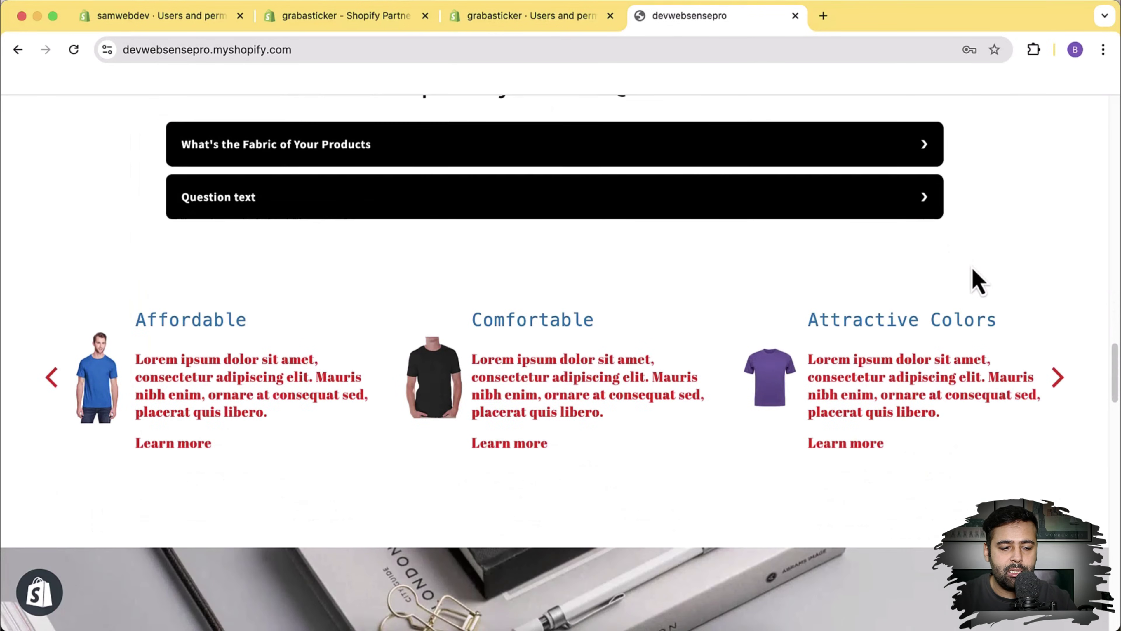
scroll(976, 280, up, 3)
scroll(964, 271, down, 7)
click(1058, 207)
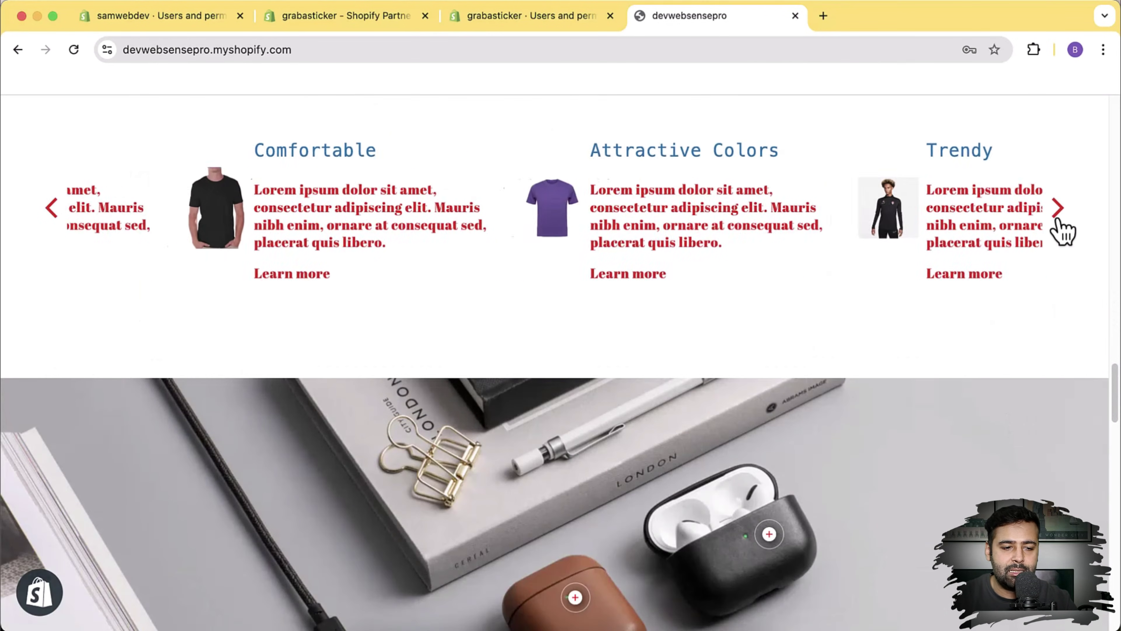
click(1058, 207)
scroll(1015, 309, down, 3)
scroll(927, 278, down, 5)
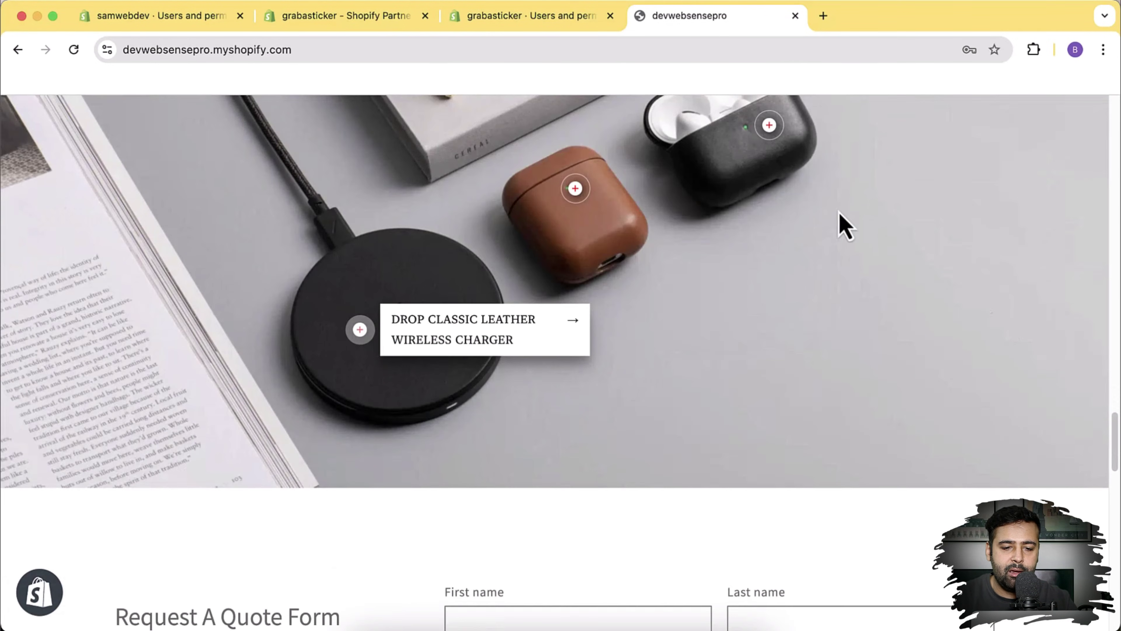
scroll(499, 309, up, 2)
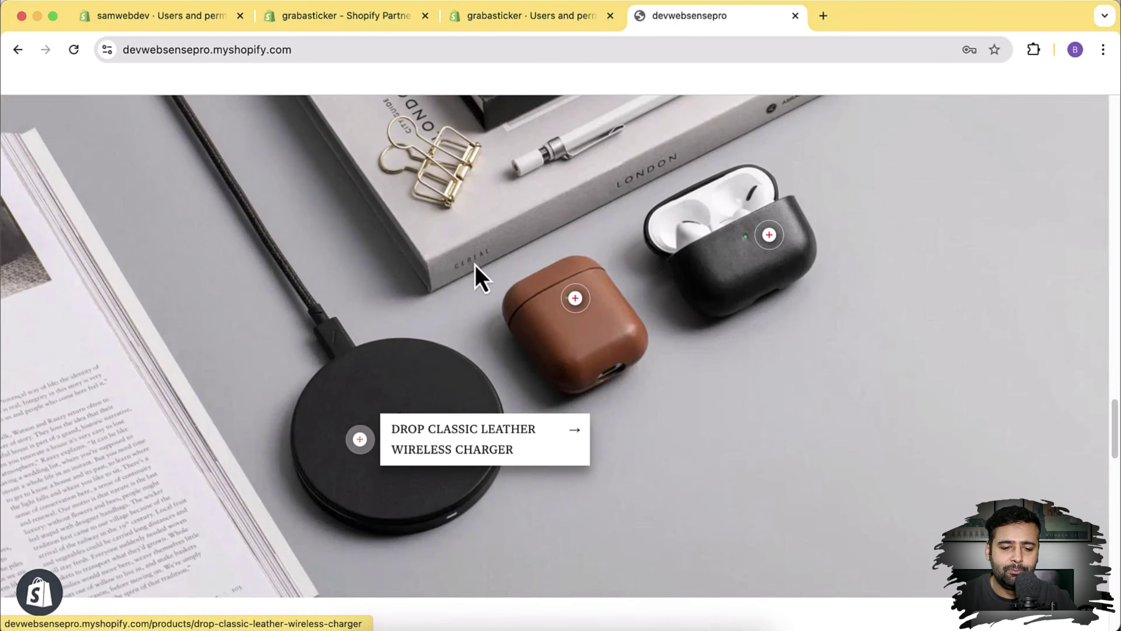
click(575, 304)
click(373, 437)
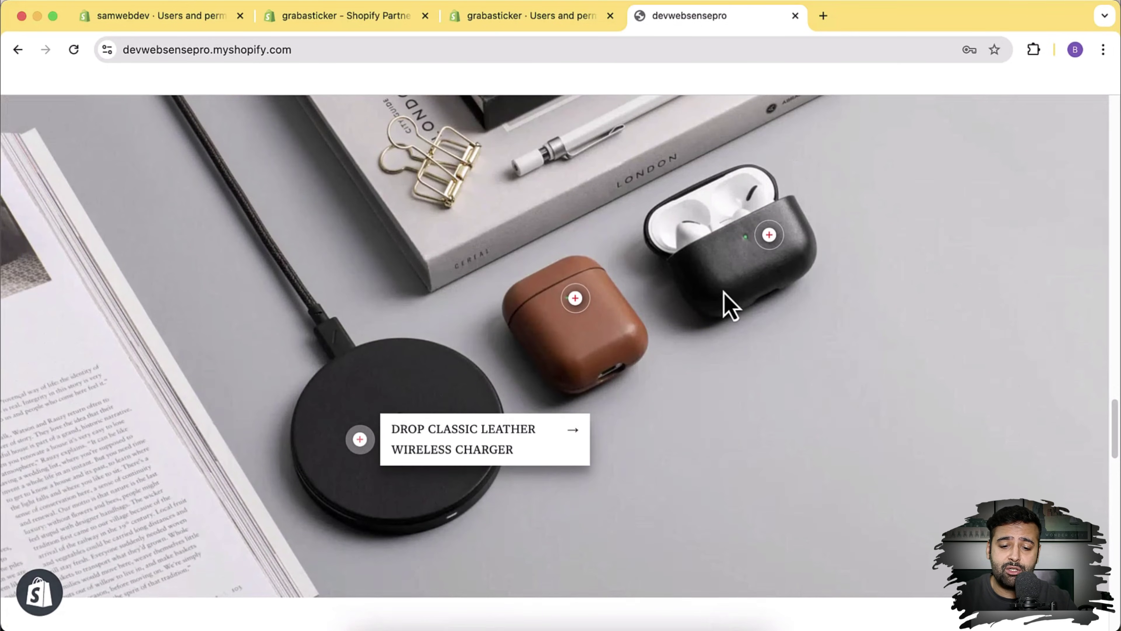
click(767, 241)
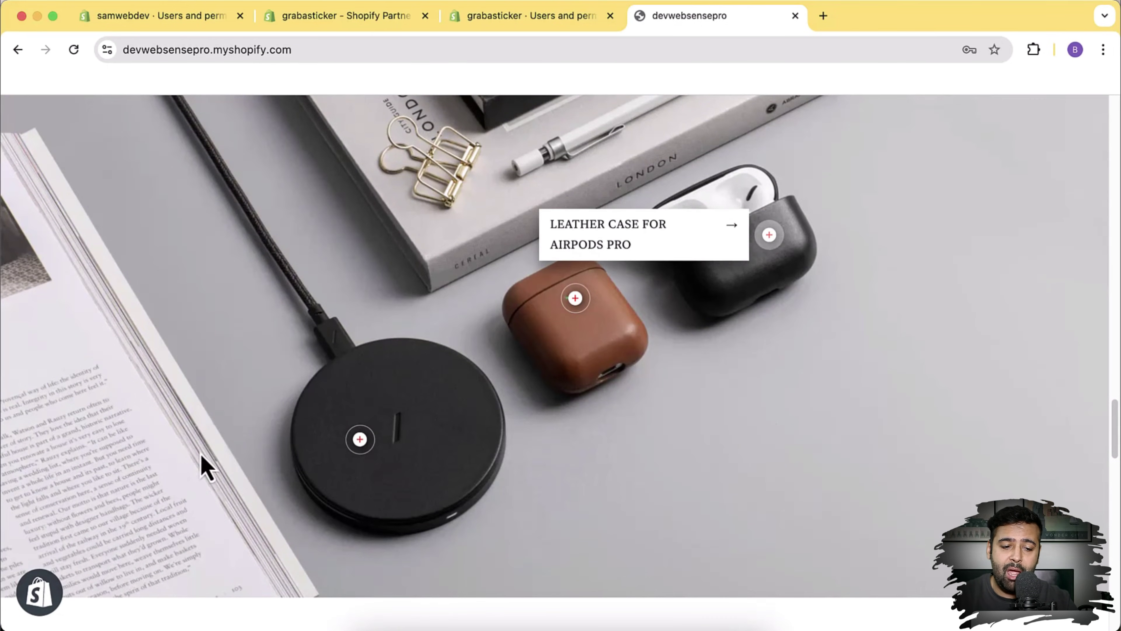
click(574, 299)
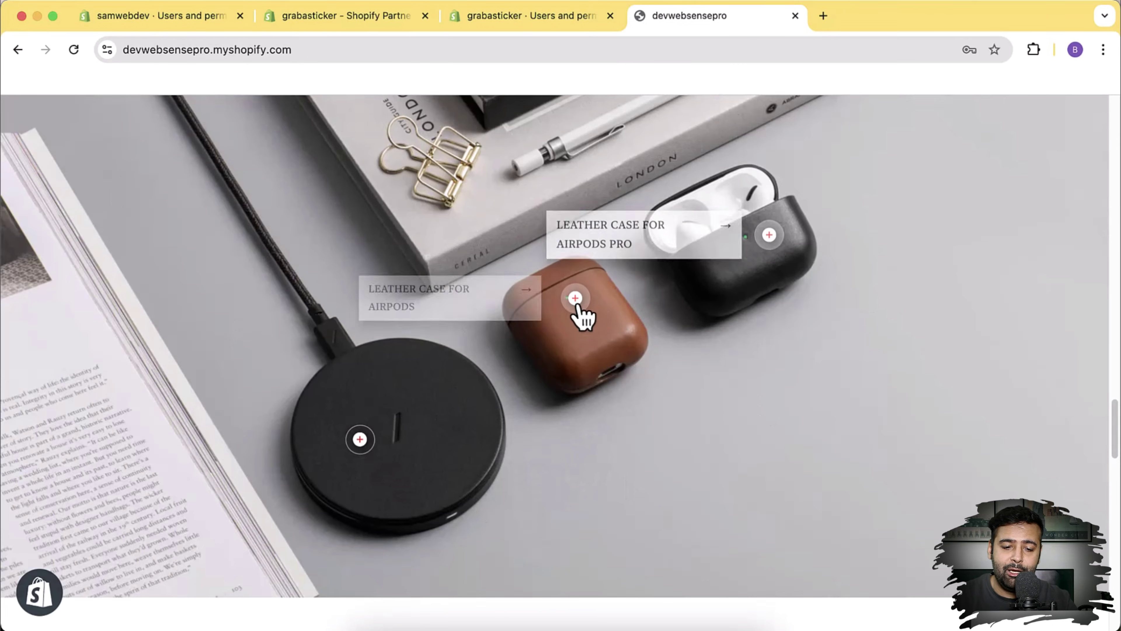
click(360, 439)
scroll(868, 207, down, 3)
scroll(864, 212, down, 20)
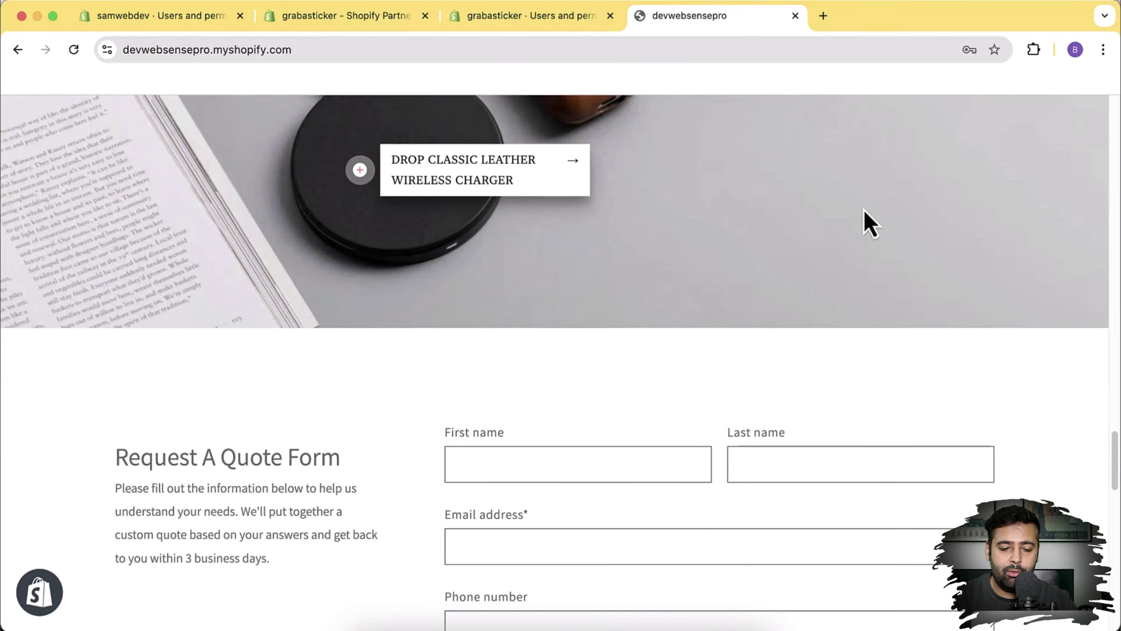
scroll(1015, 315, down, 3)
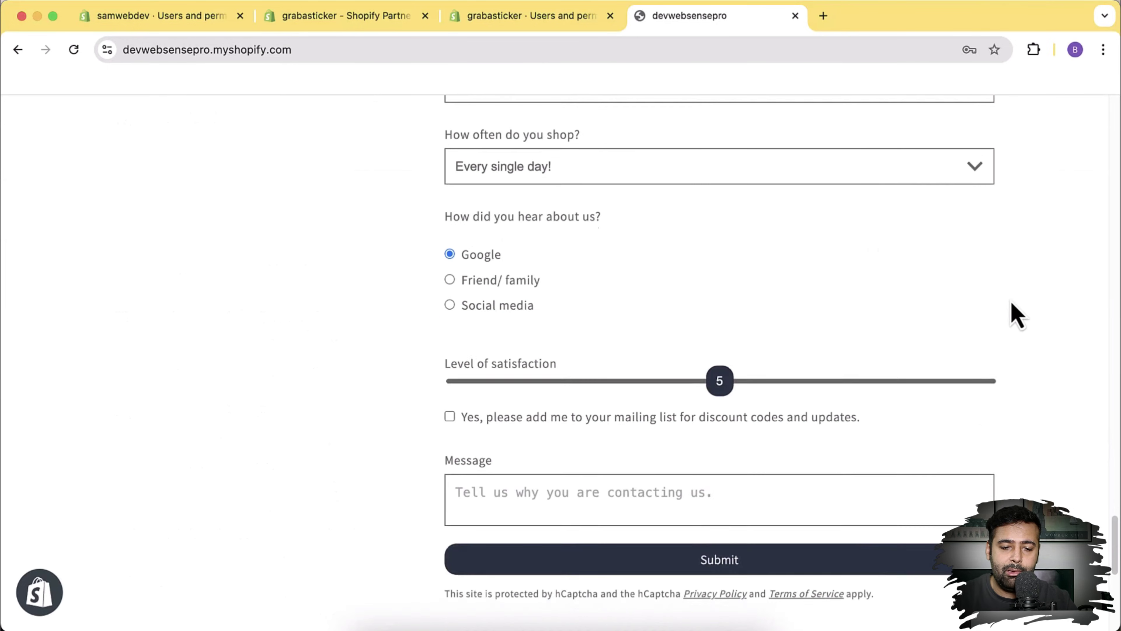
scroll(1013, 312, up, 12)
scroll(927, 265, down, 3)
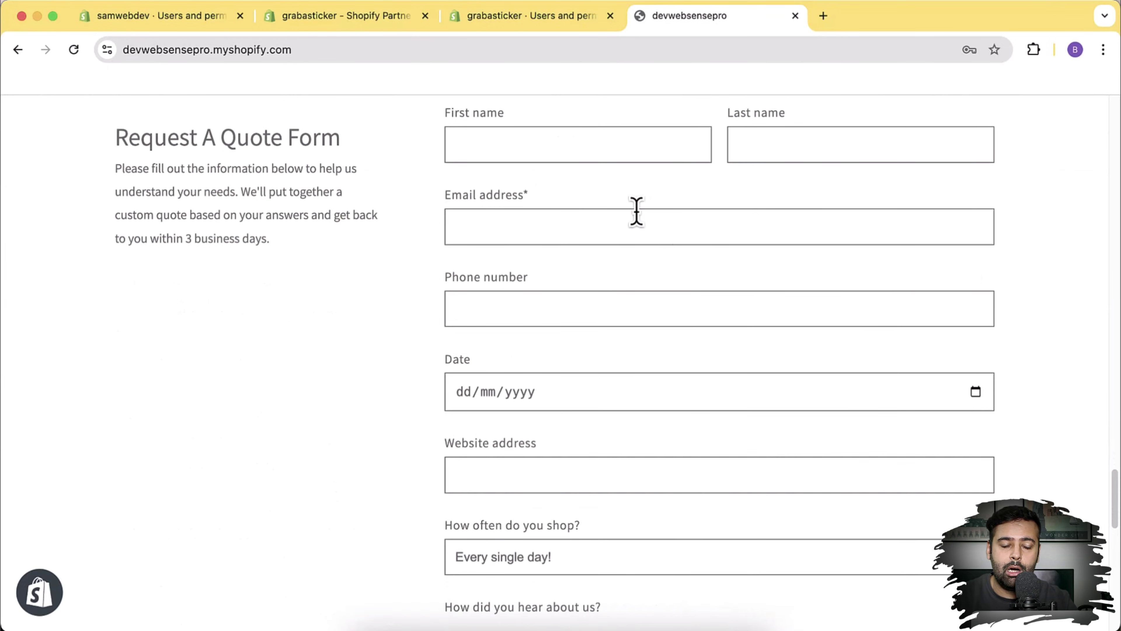
scroll(732, 215, down, 3)
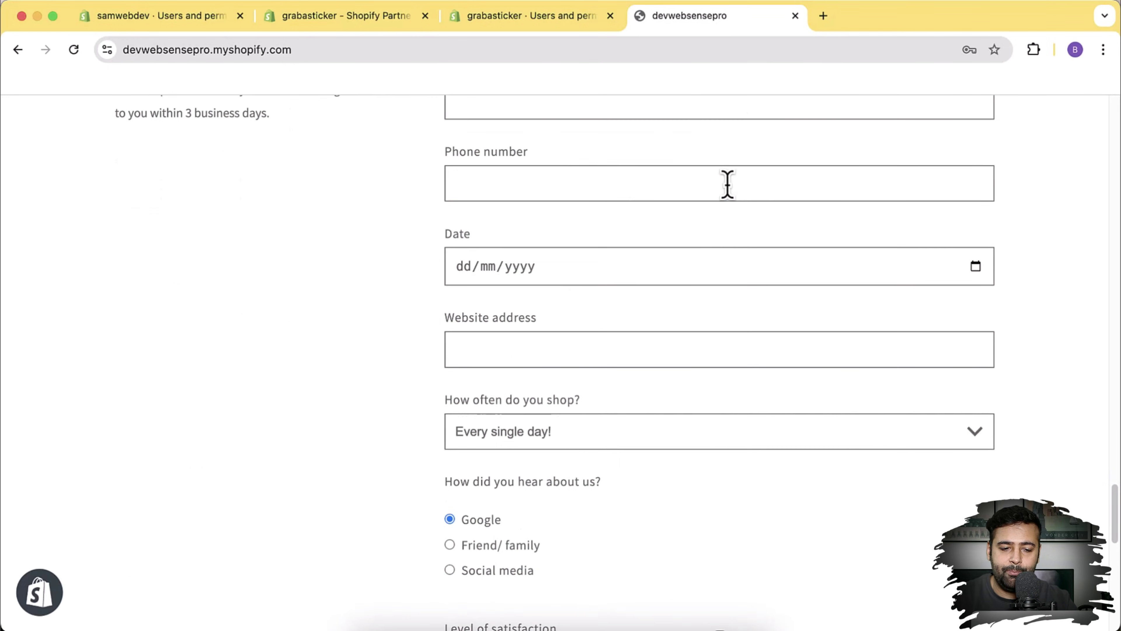
scroll(541, 191, down, 3)
scroll(625, 270, down, 5)
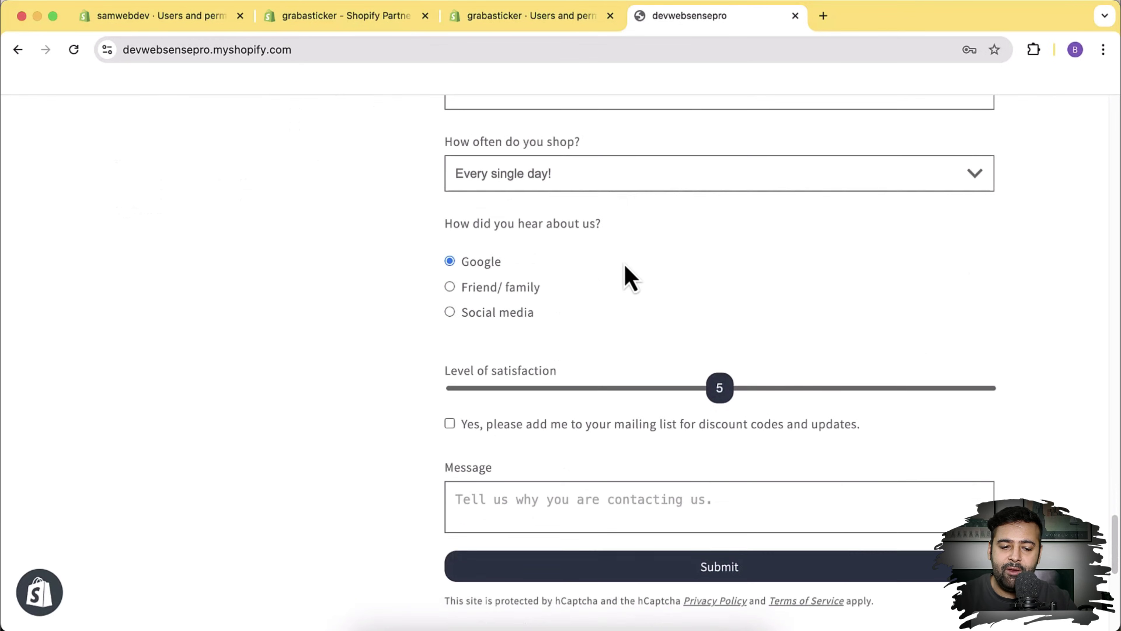
scroll(692, 267, up, 8)
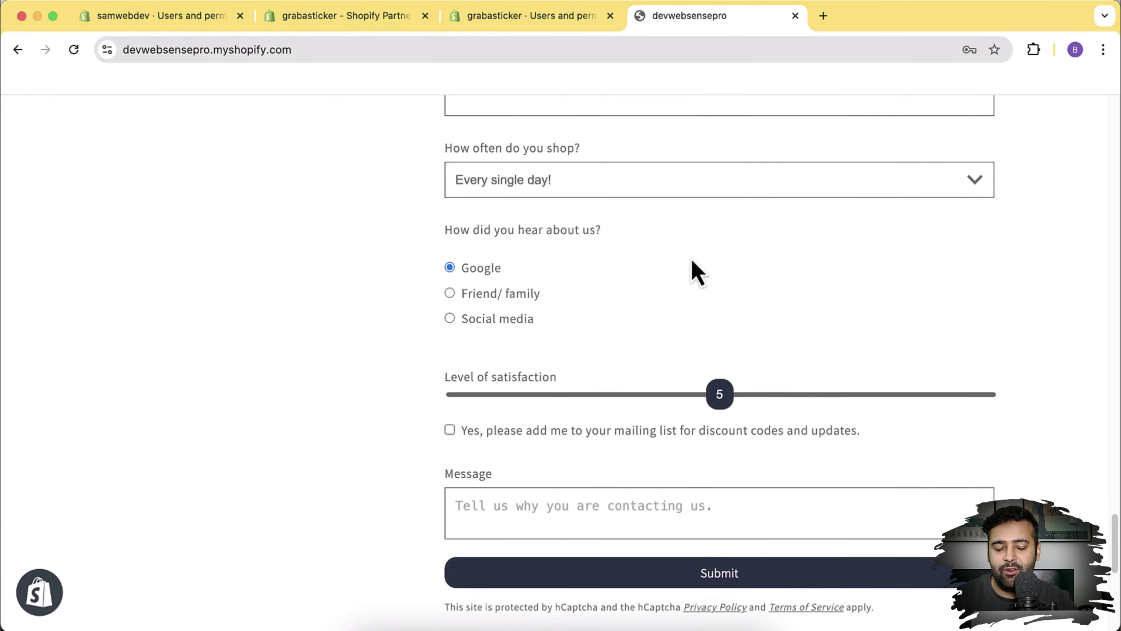
scroll(695, 265, up, 2)
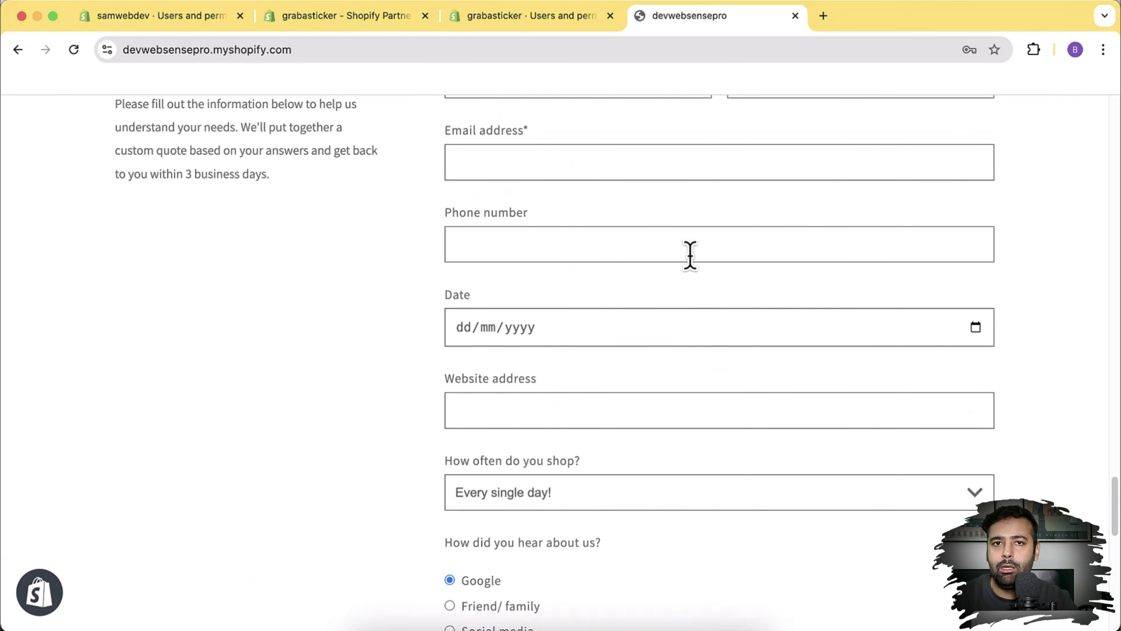